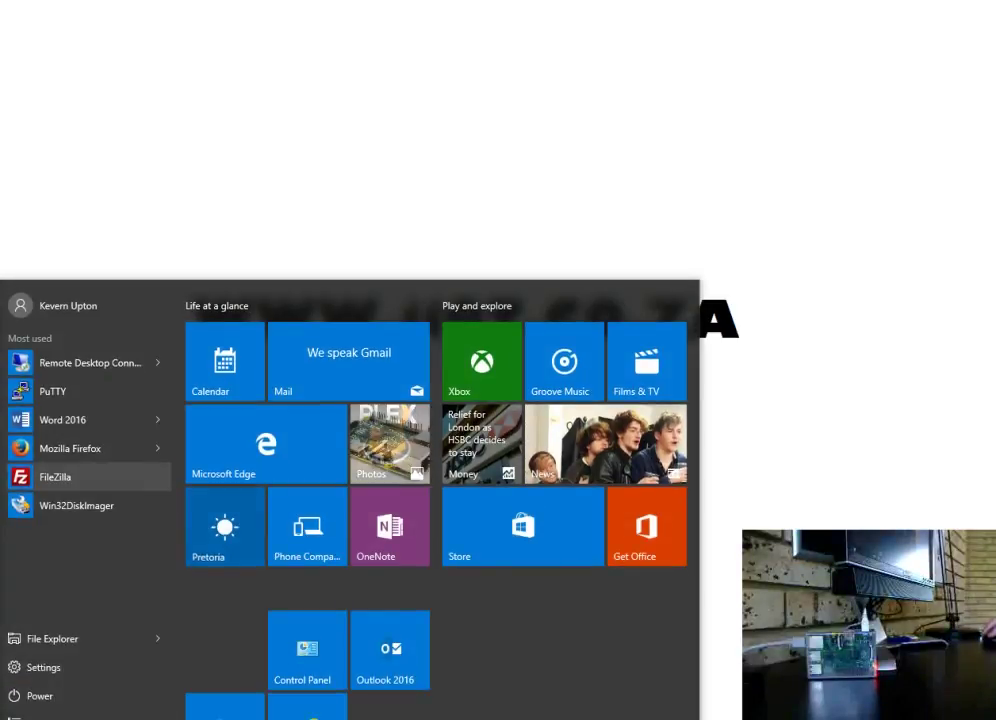
Open FileZilla and connect to the saved raspberrypi site.
left_click(55, 477)
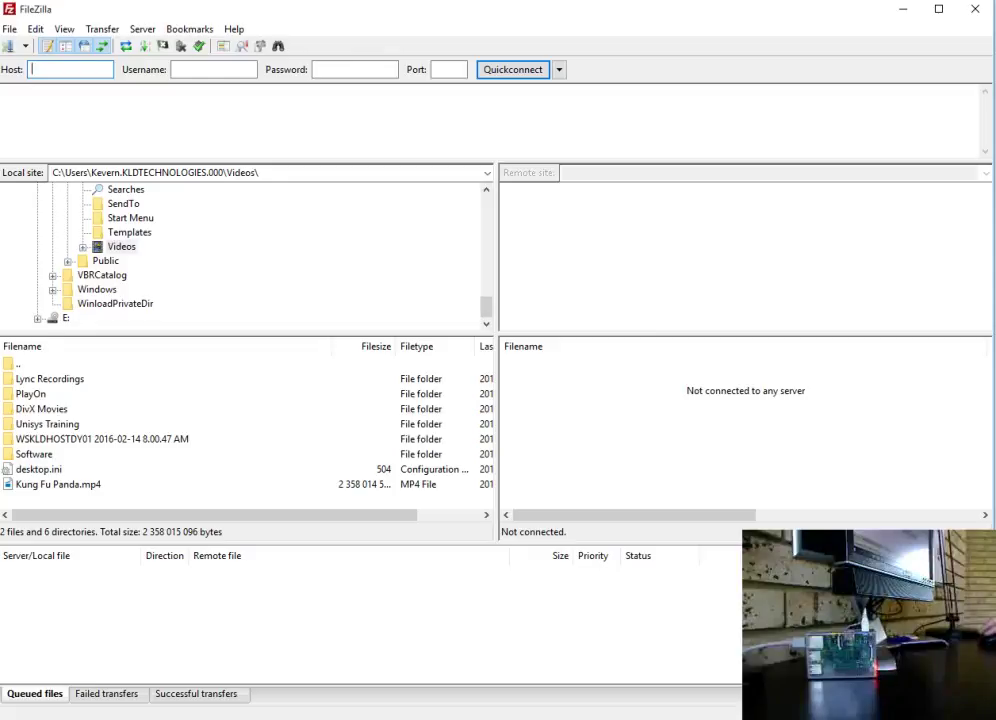
left_click(25, 46)
left_click(48, 83)
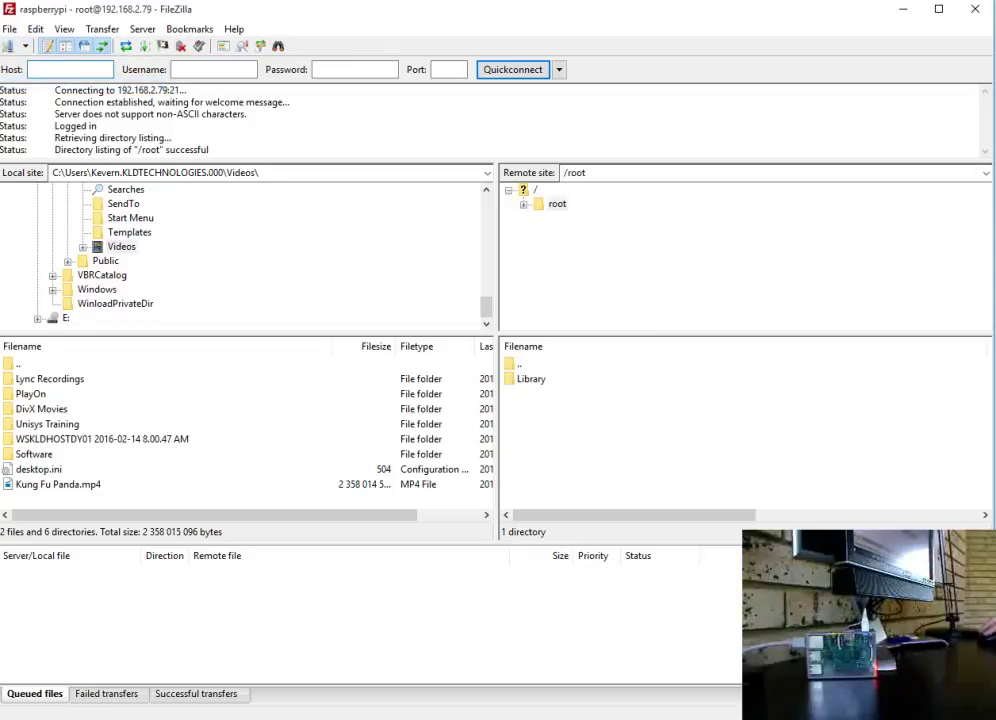
Create a directory named movies inside the remote /media folder.
left_click(535, 189)
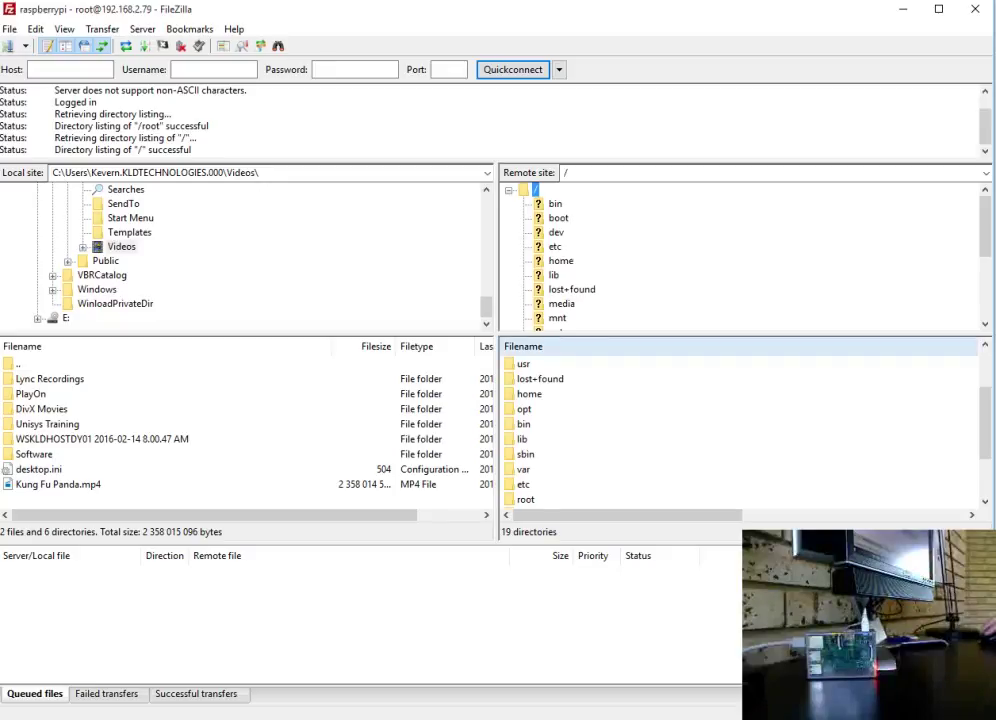
left_click(561, 303)
right_click(570, 431)
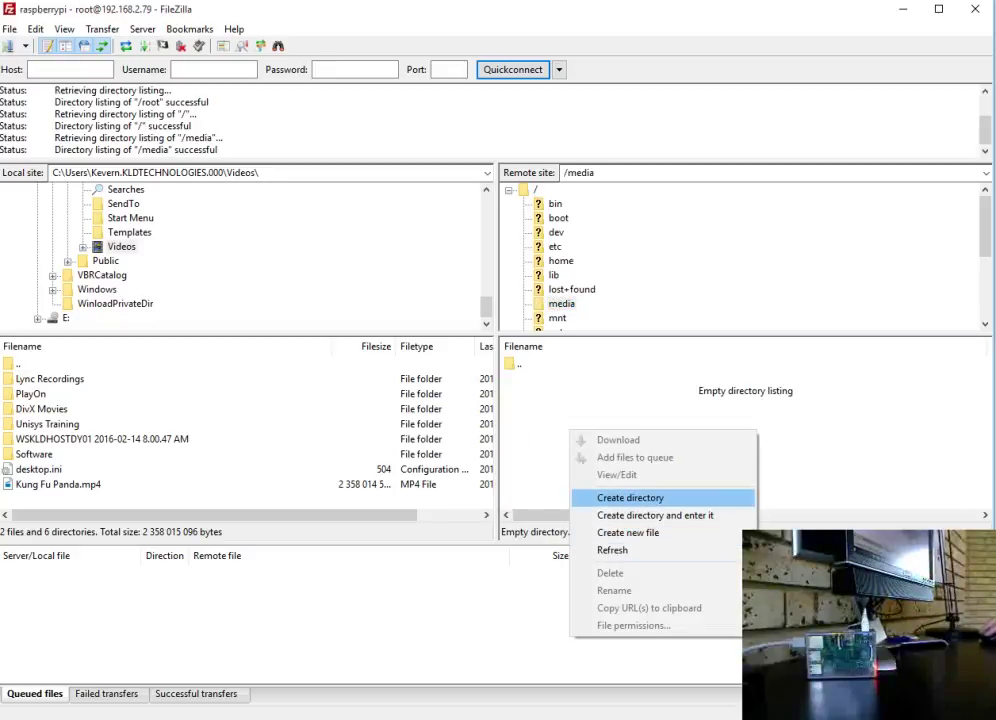
left_click(630, 497)
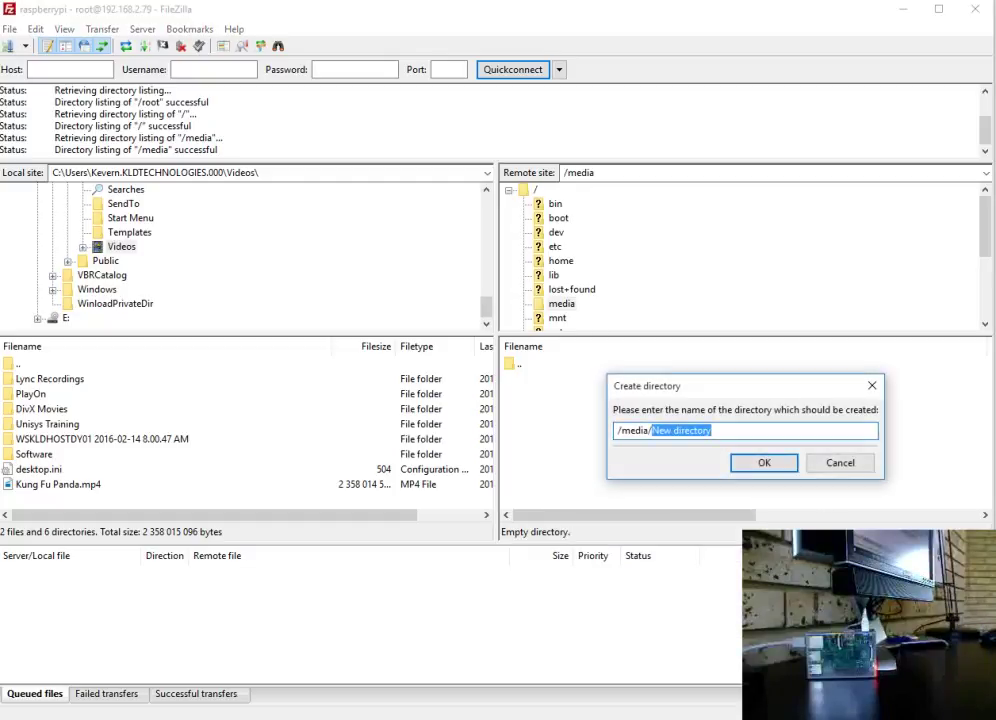
type("movies")
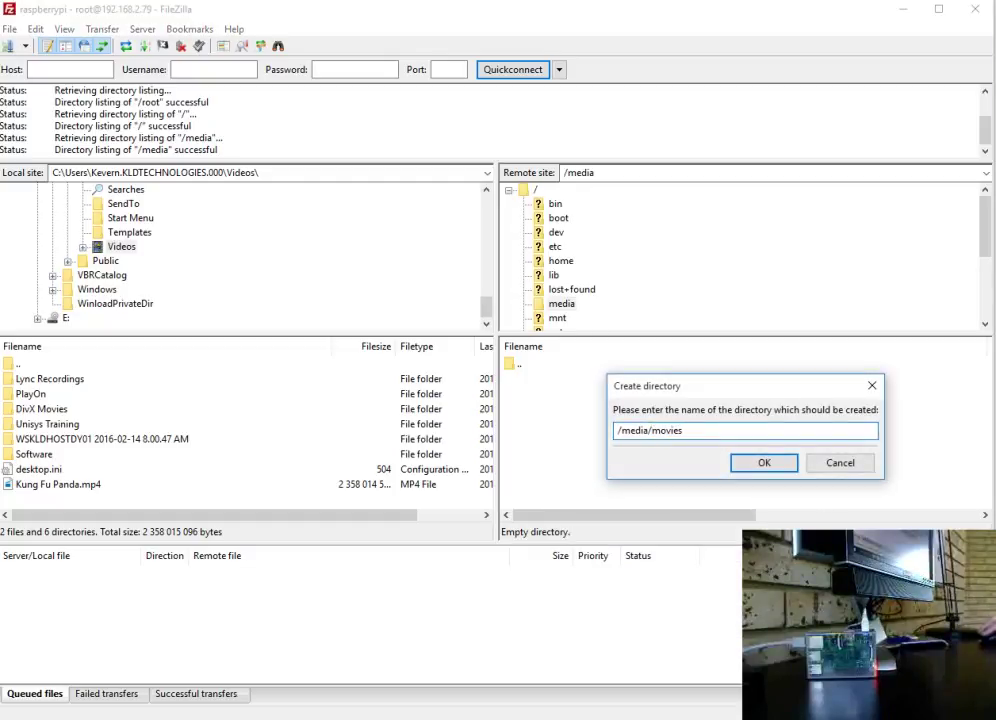
key("Return")
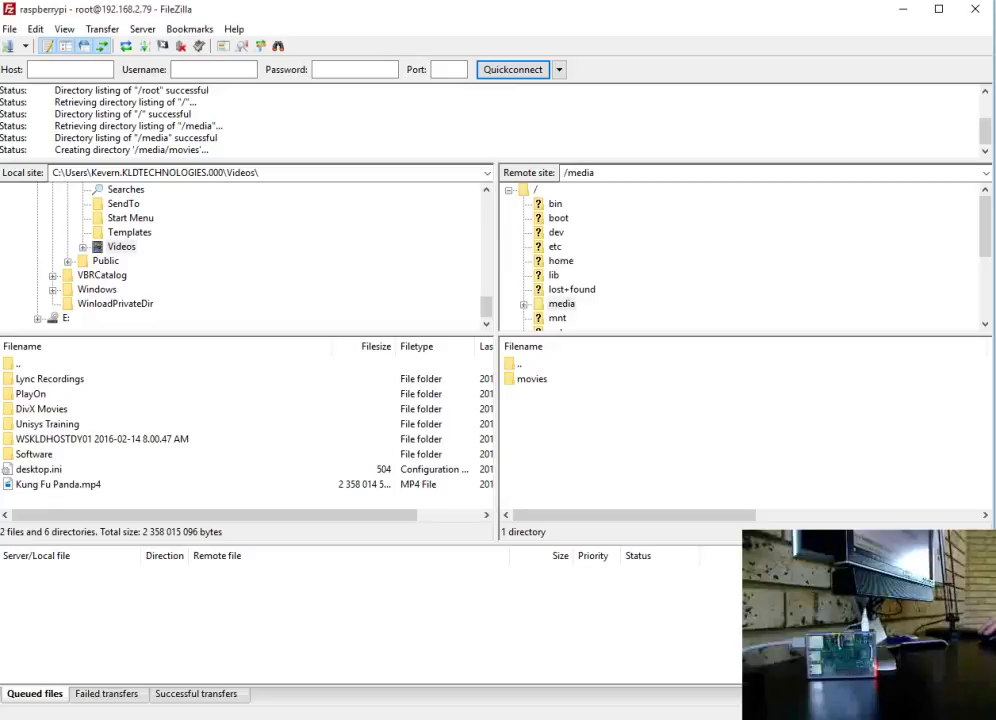
Upload Kung Fu Panda.mp4 from the local Videos folder to the remote /media/movies folder.
double_click(531, 378)
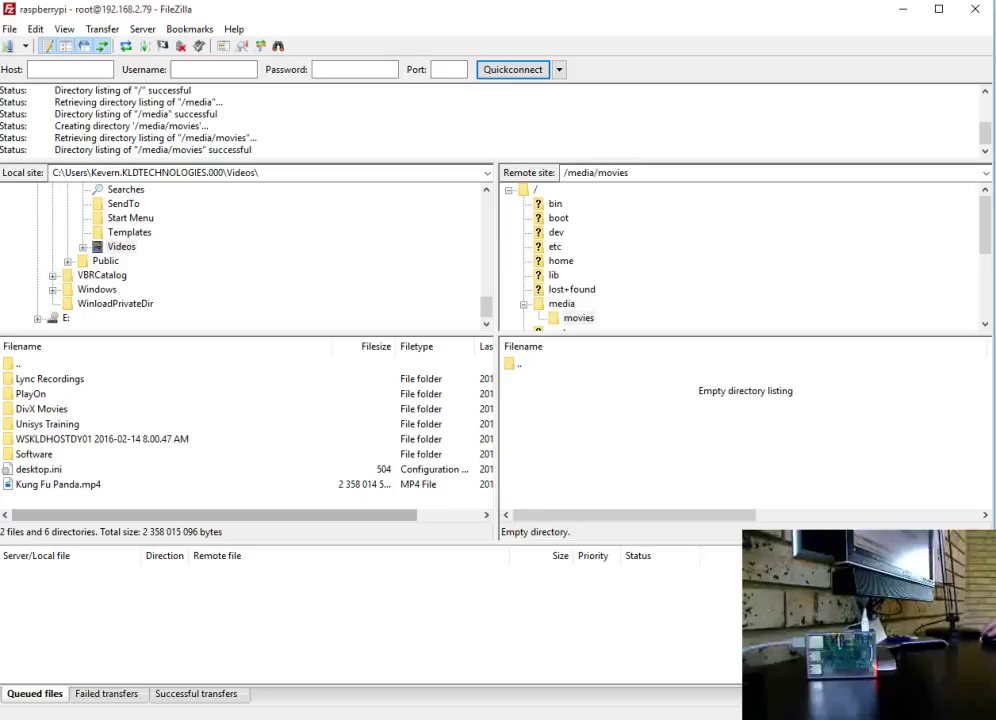
left_click(58, 484)
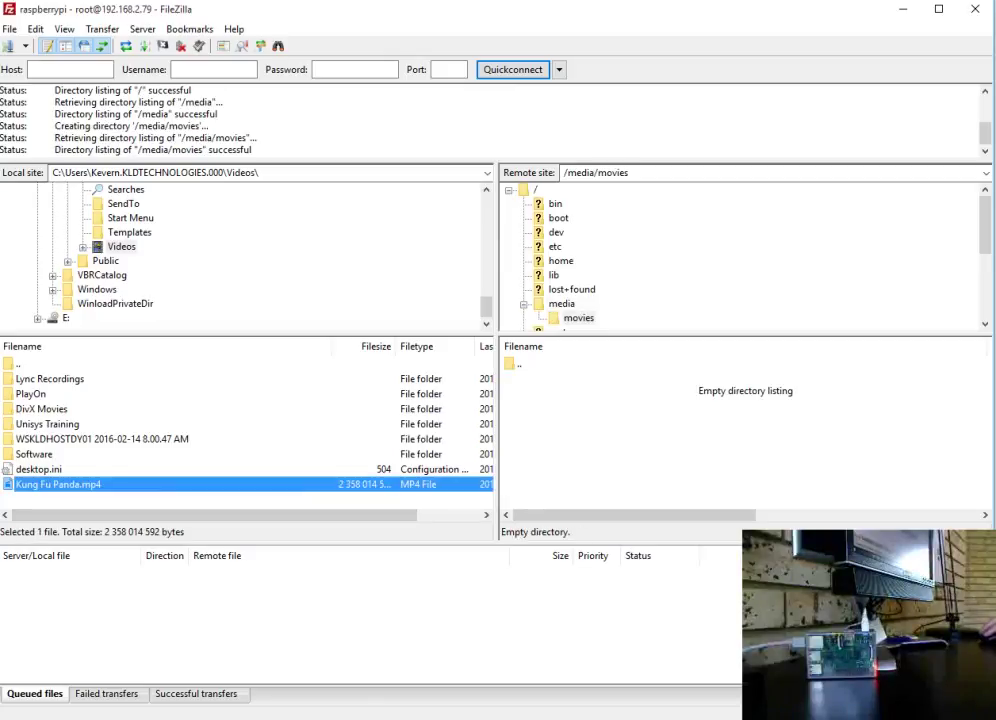
key("Return")
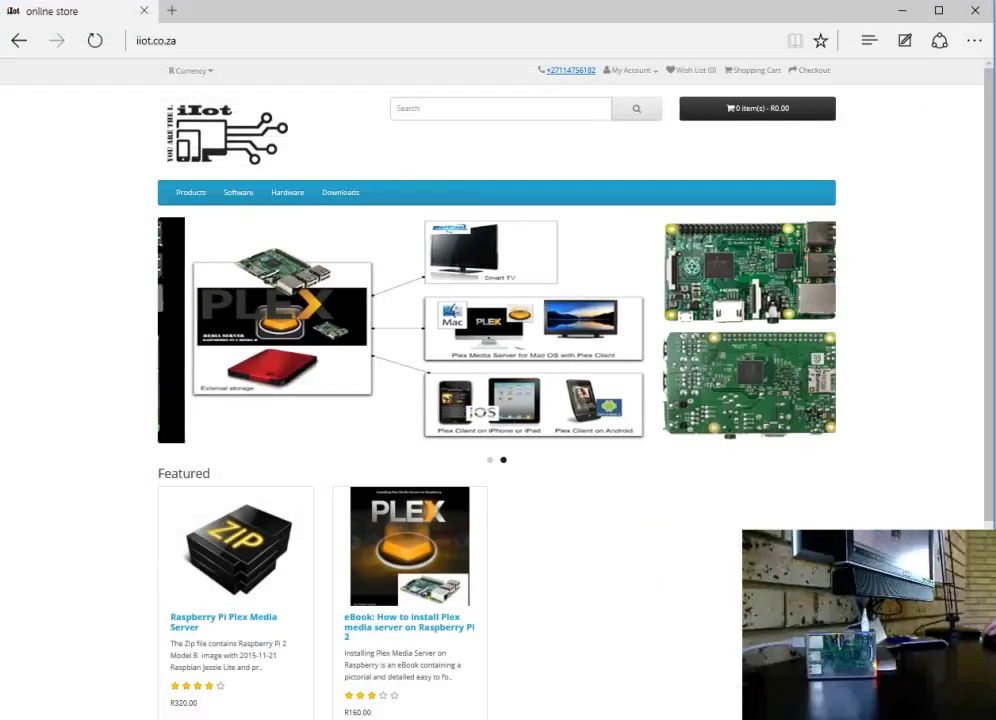
key("ctrl+t")
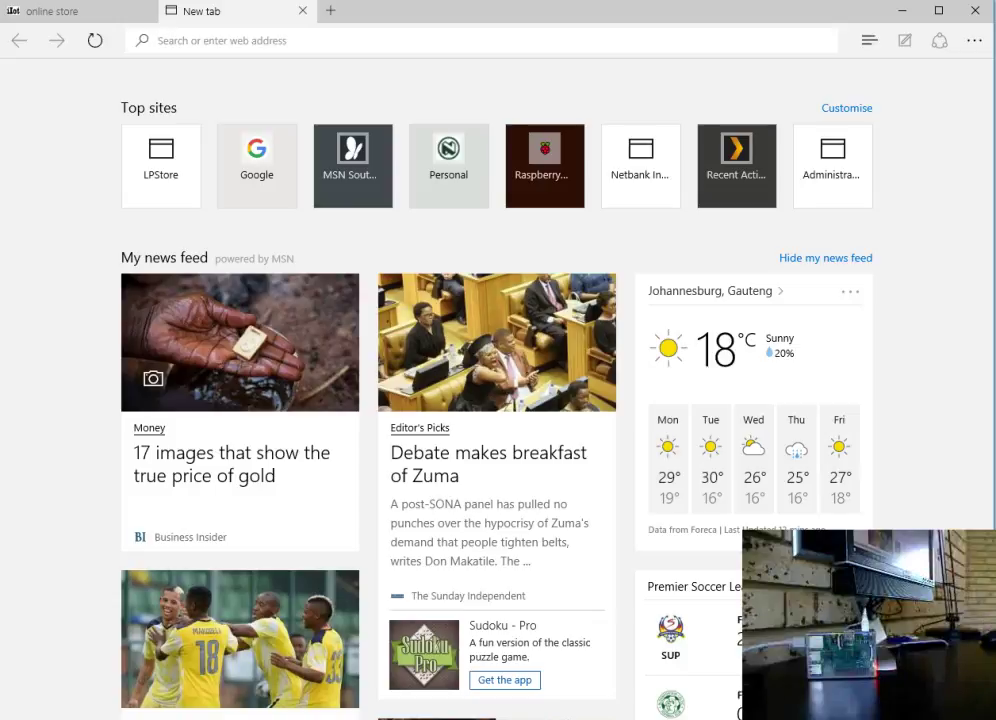
type("192")
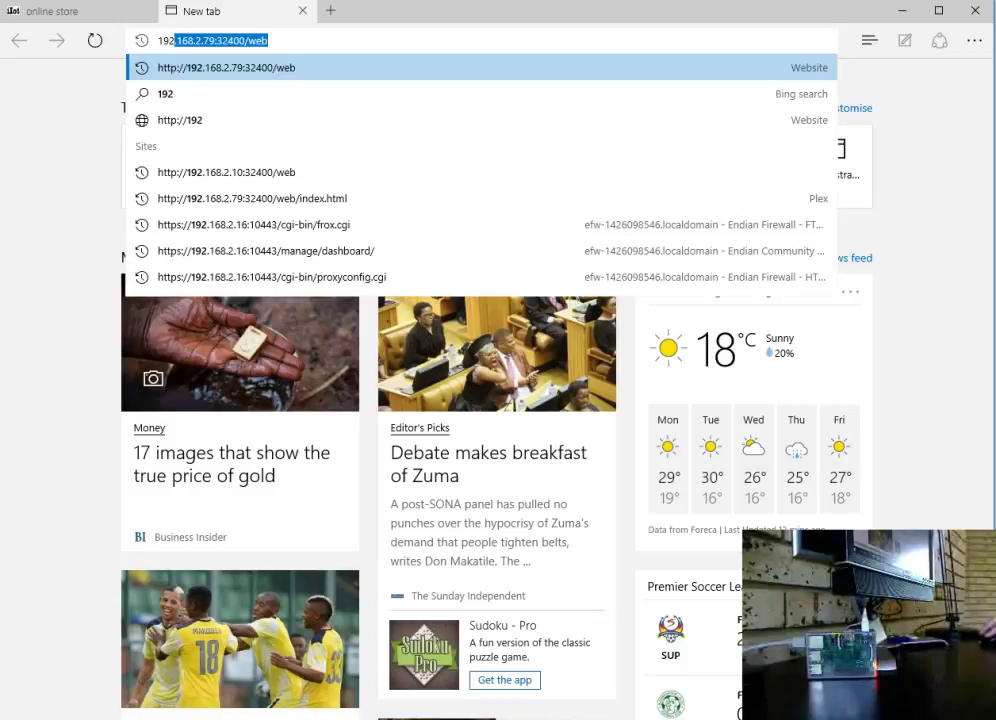
key("End")
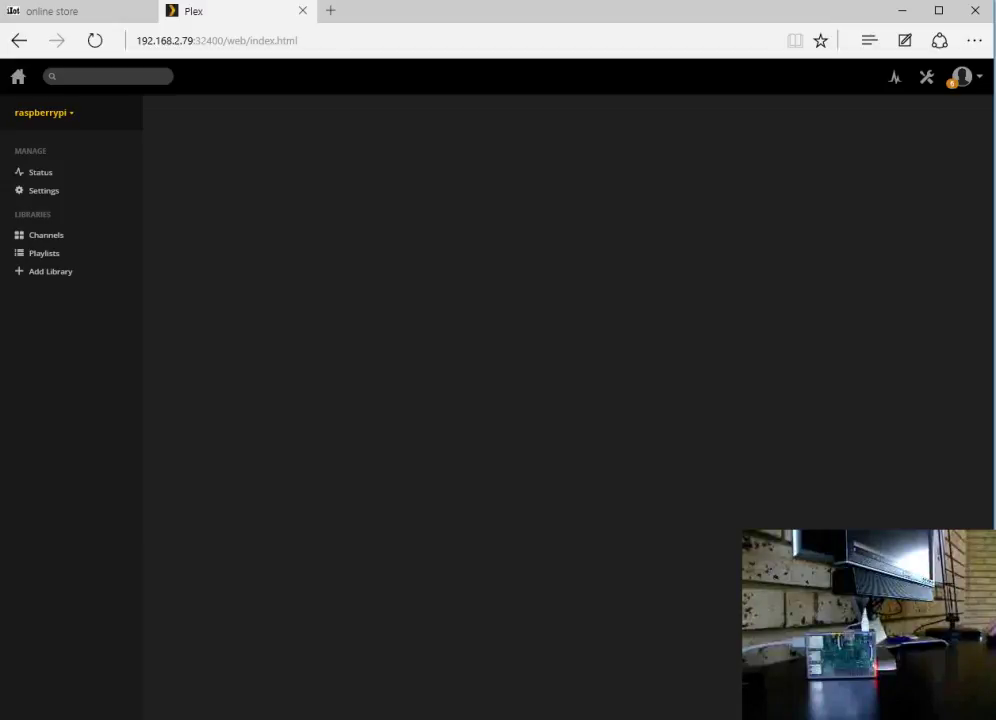
key("alt+Tab")
key("ctrl+w")
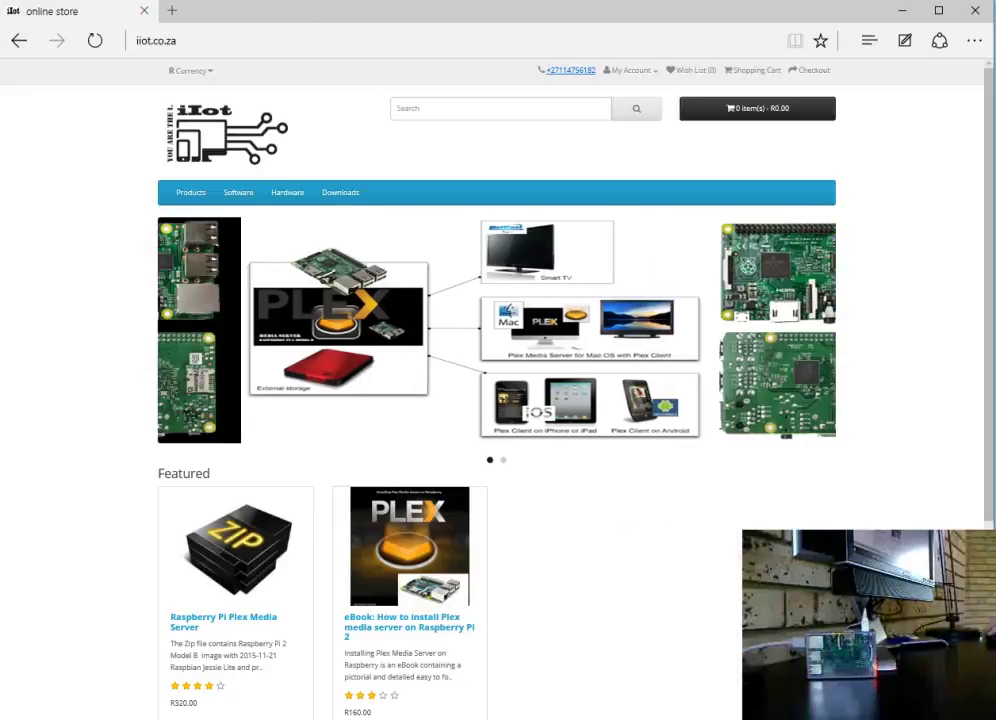
key("ctrl+w")
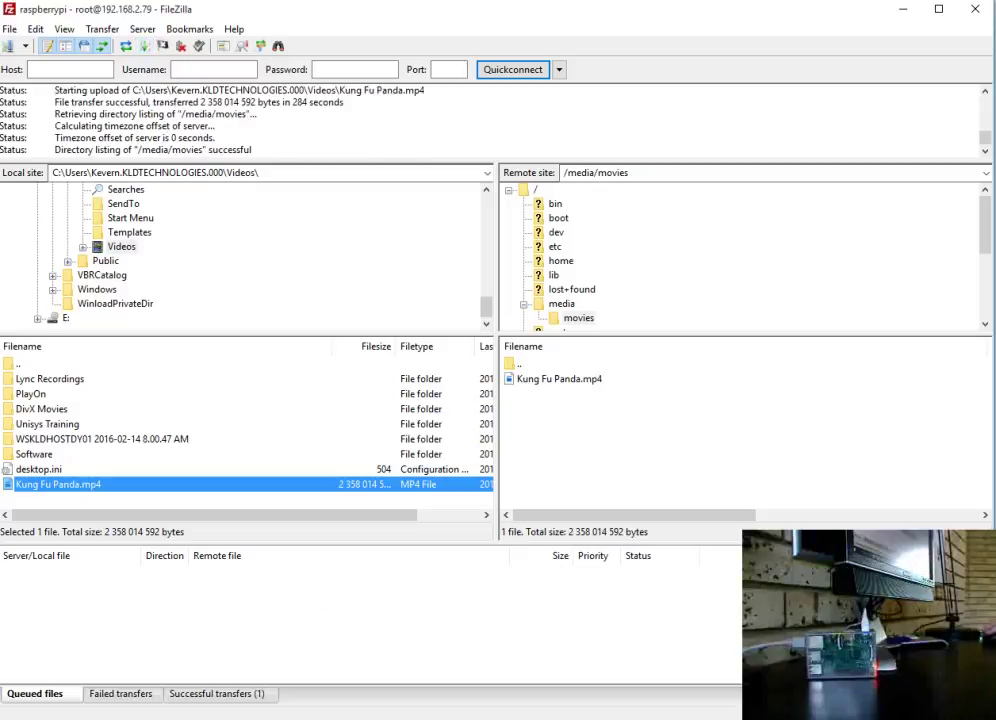
Select the uploaded Kung Fu Panda.mp4 in the remote listing and disconnect from the server.
left_click(559, 379)
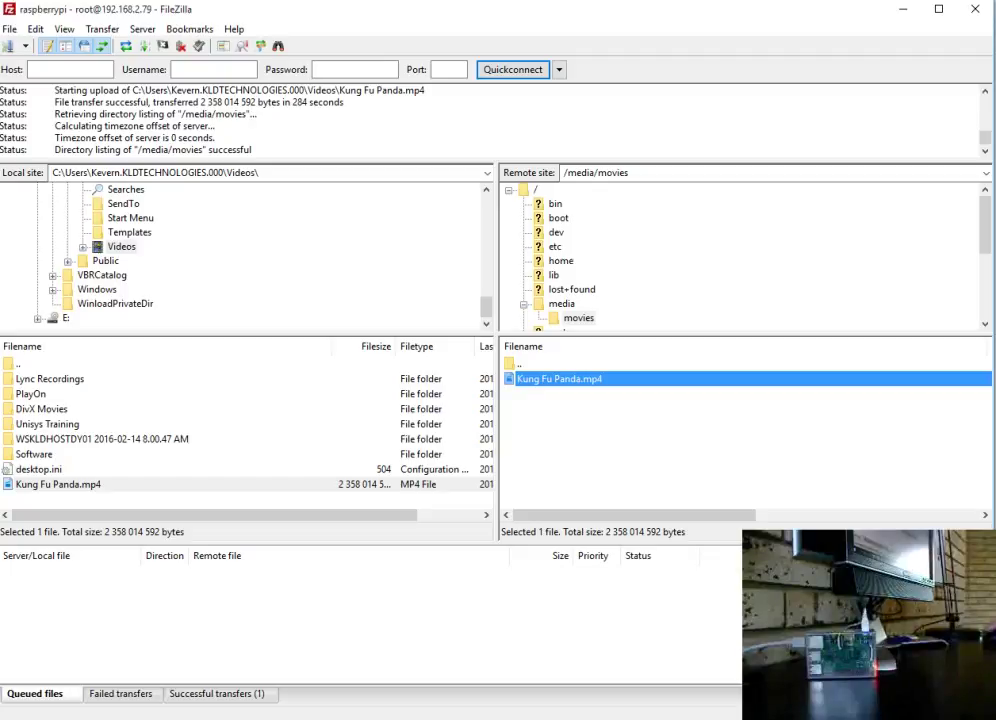
left_click(142, 29)
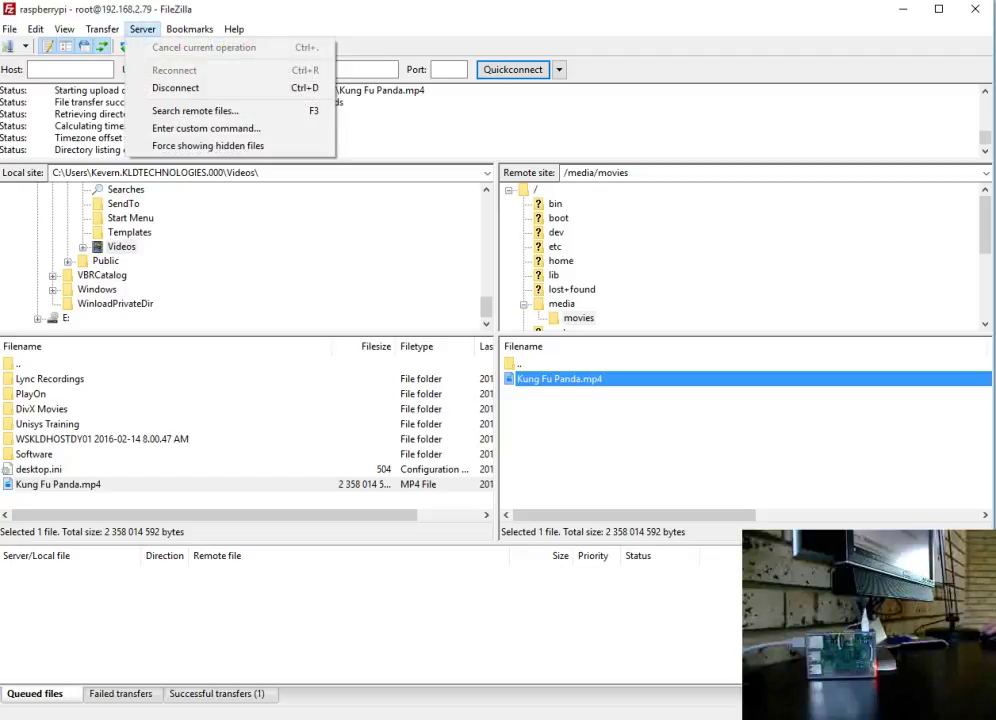
left_click(150, 87)
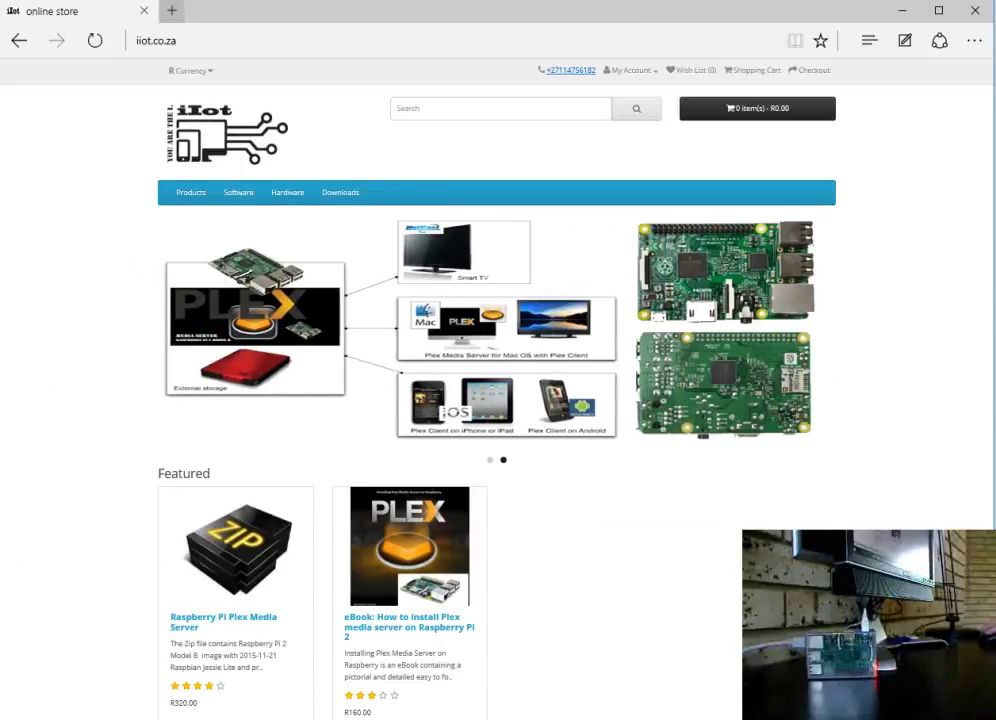
Switch to the Edge browser and open 192.168.2.79:32400/web in a new tab.
key("ctrl+t")
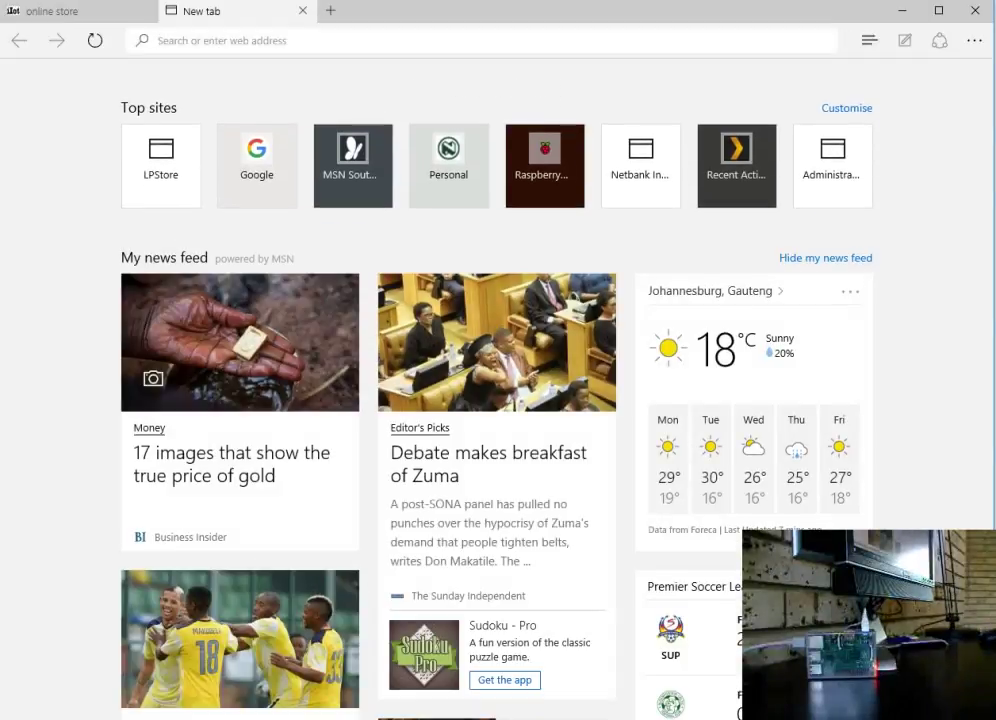
type("192.168.2.79:32400/web")
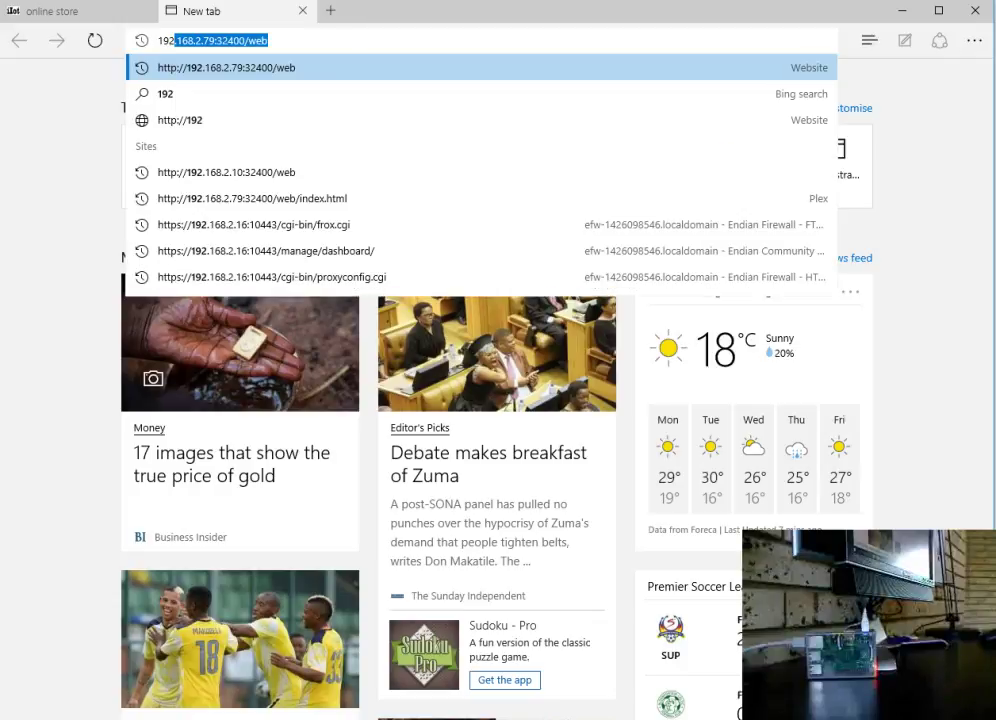
key("Return")
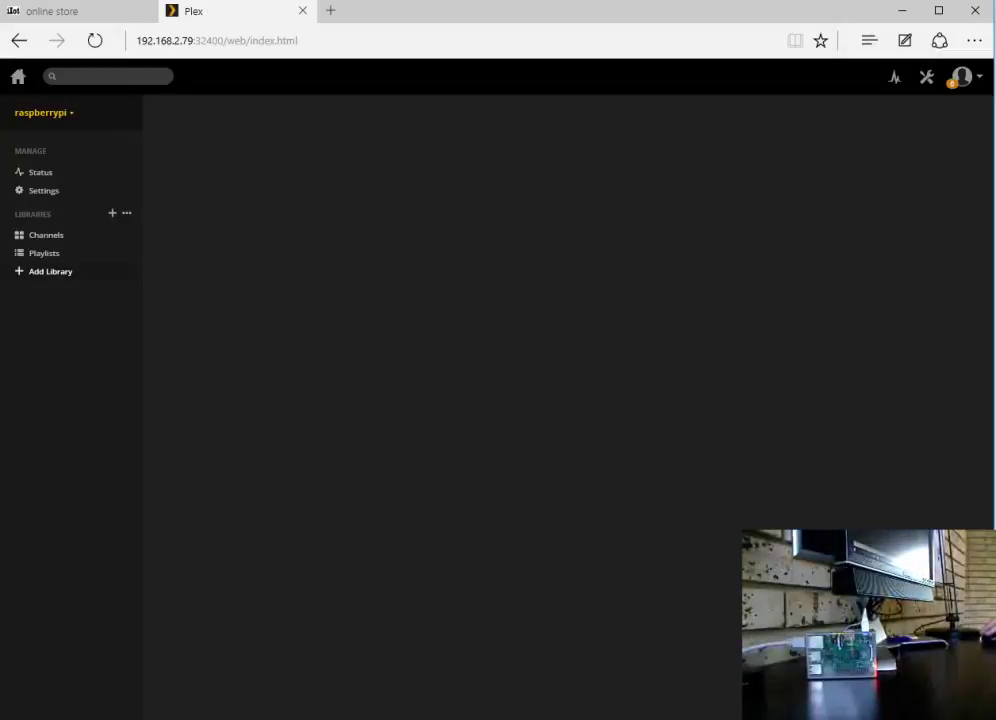
Start adding a Plex library of type Movies, keeping the name Movies and the language English.
left_click(50, 271)
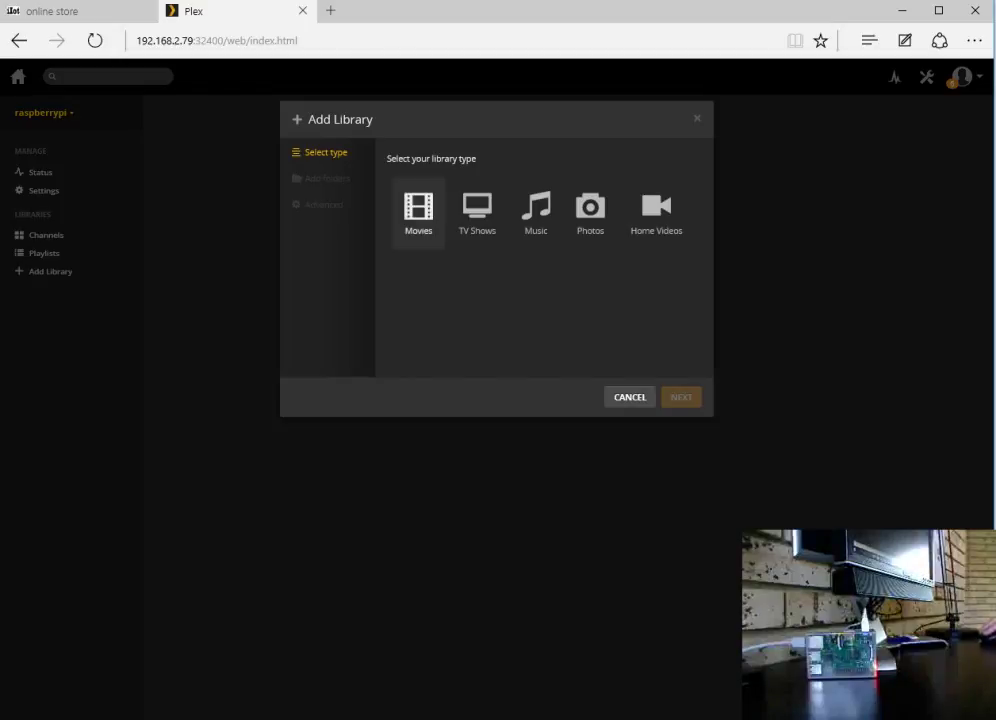
left_click(418, 212)
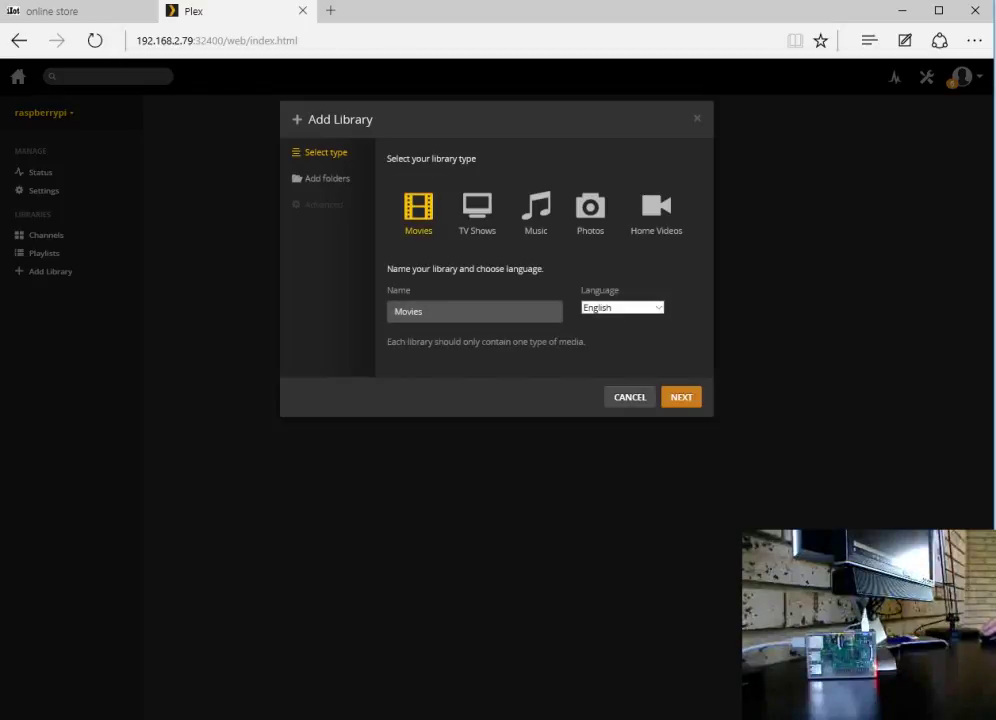
left_click(423, 311)
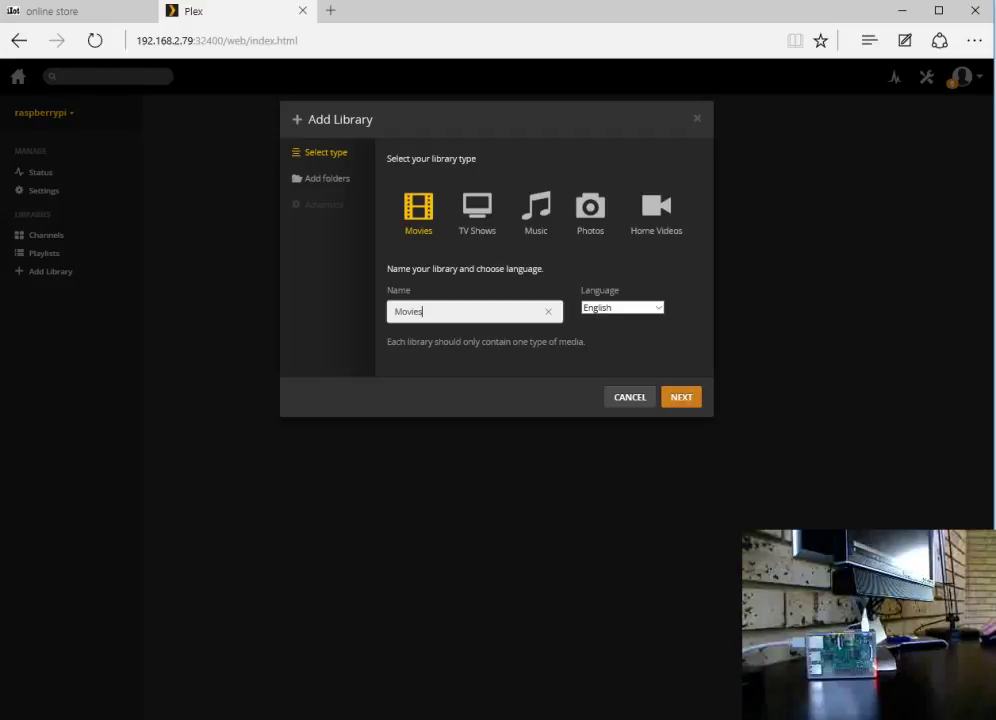
key("Return")
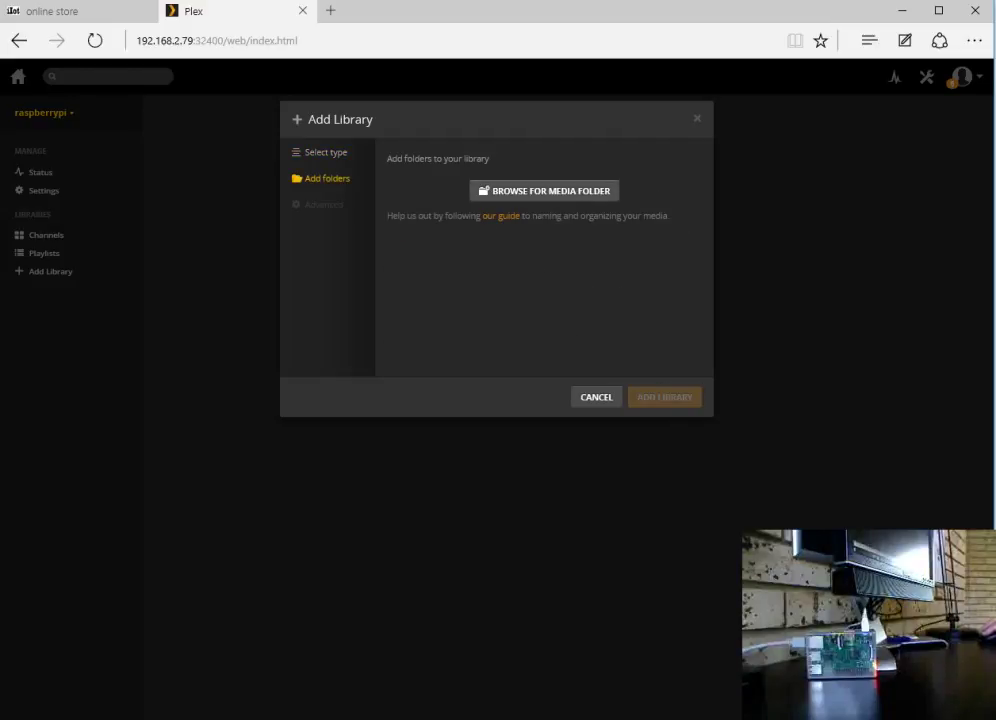
Add the /media/movies folder as the library's media source and create the library.
key("Return")
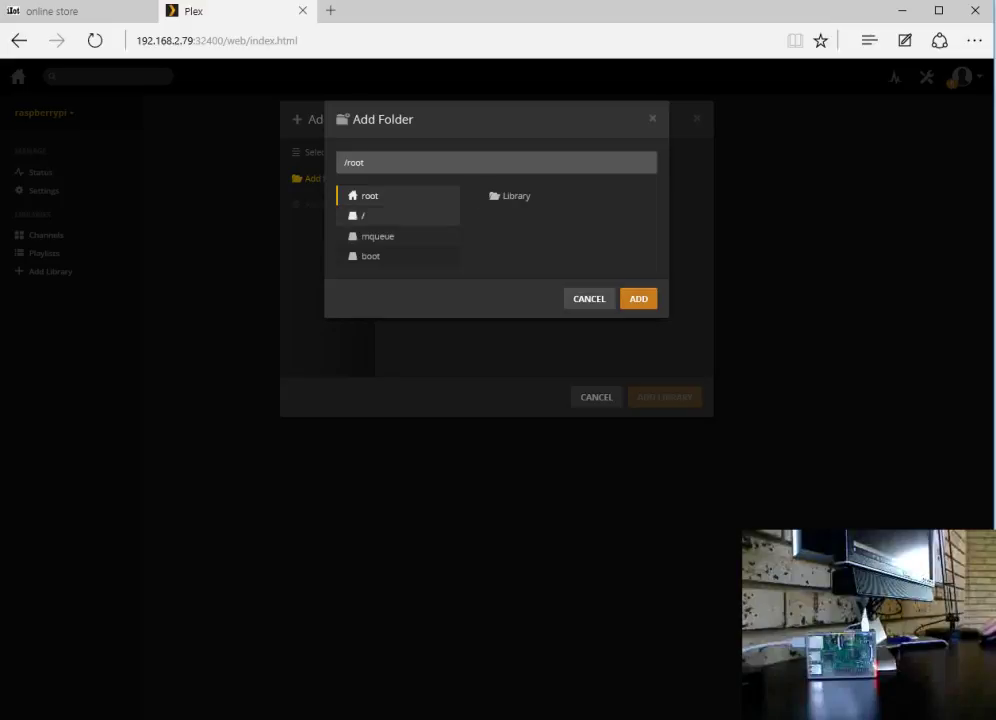
left_click(363, 215)
left_click(512, 337)
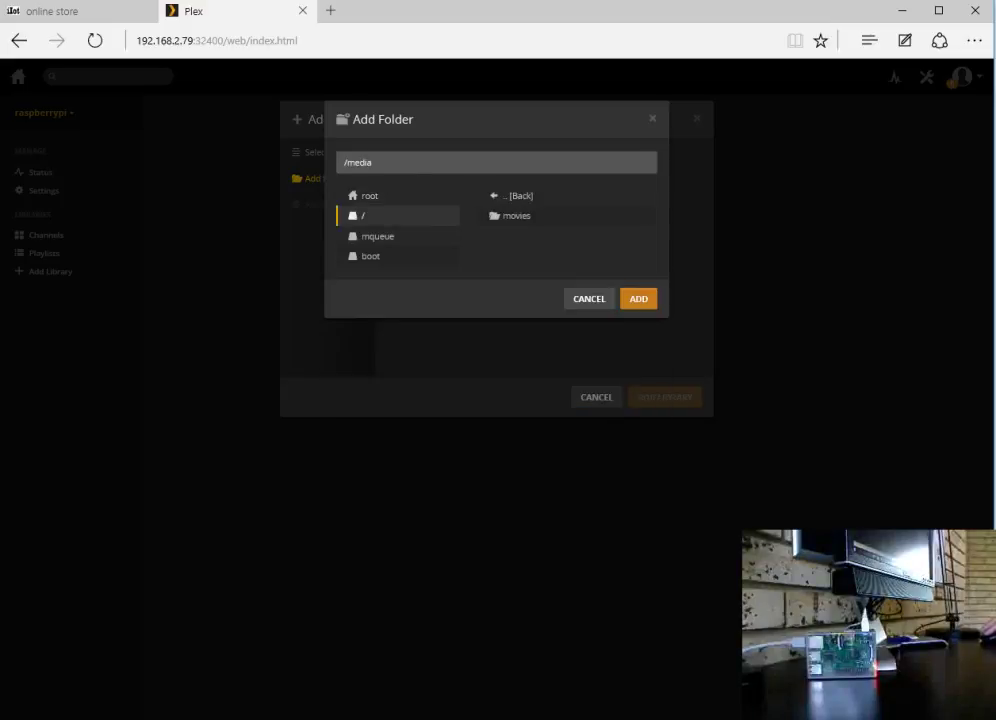
left_click(516, 215)
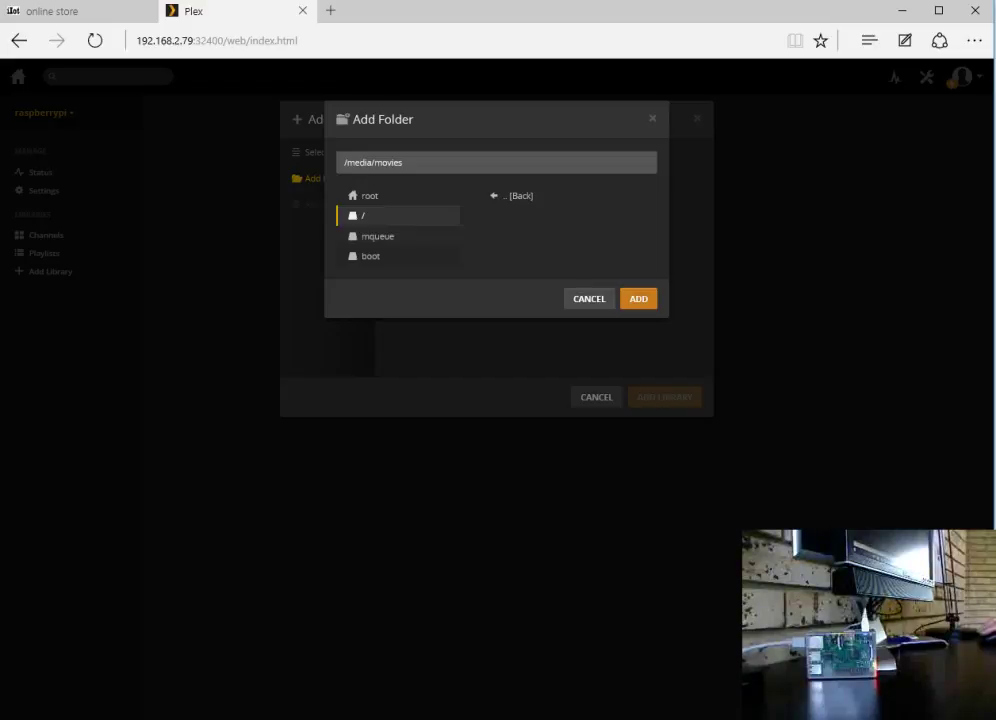
left_click(638, 298)
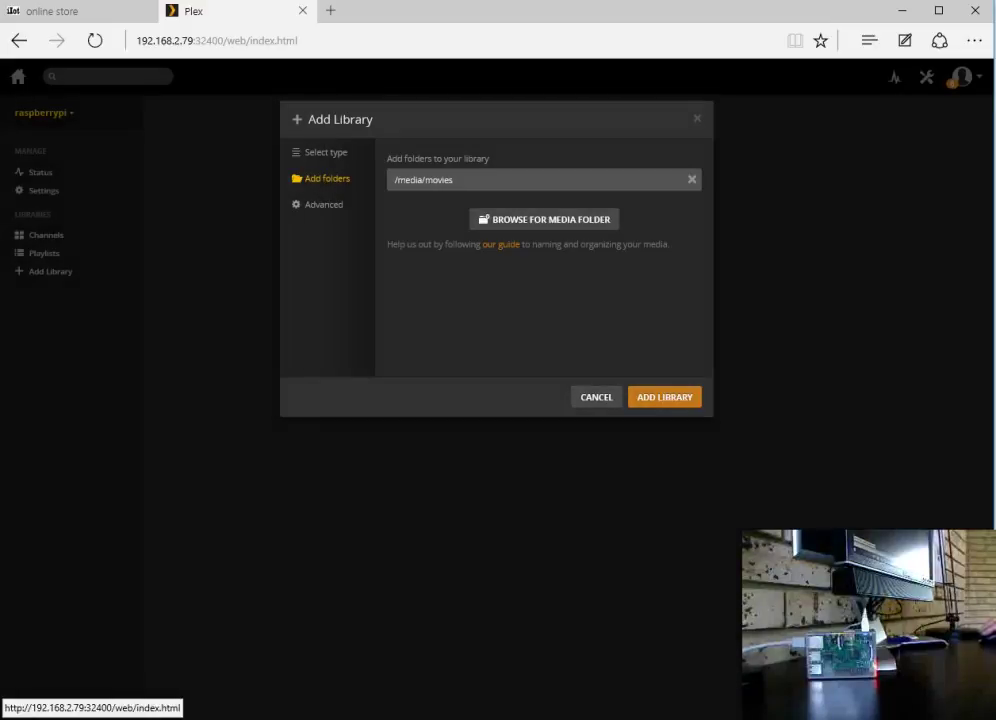
left_click(664, 397)
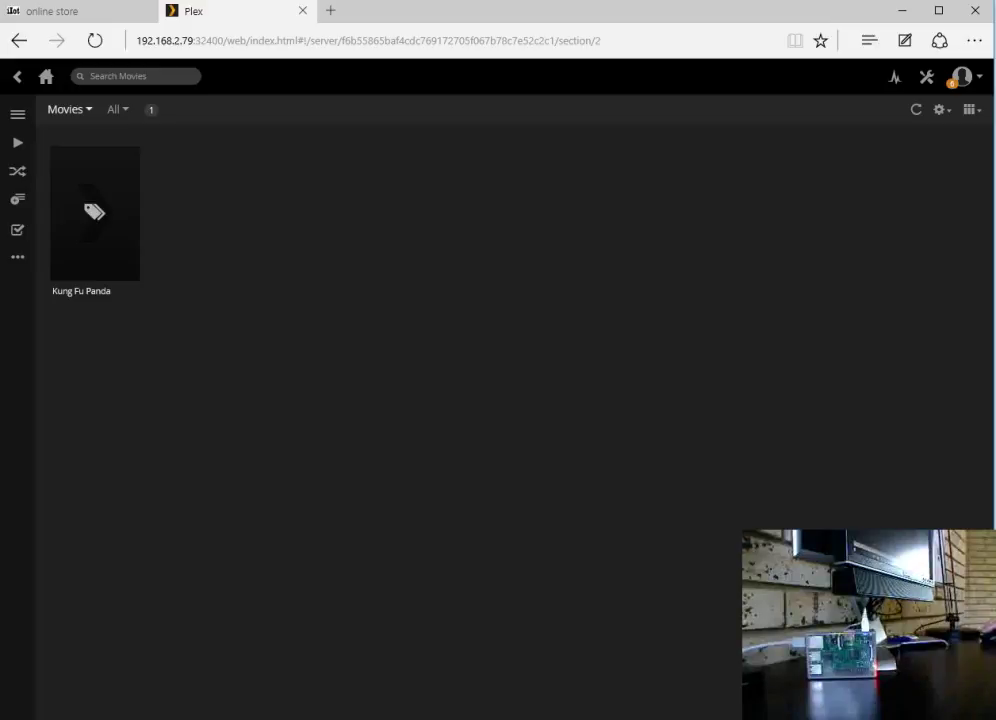
Open Kung Fu Panda from the Movies library on the home page and play it from the beginning.
left_click(46, 76)
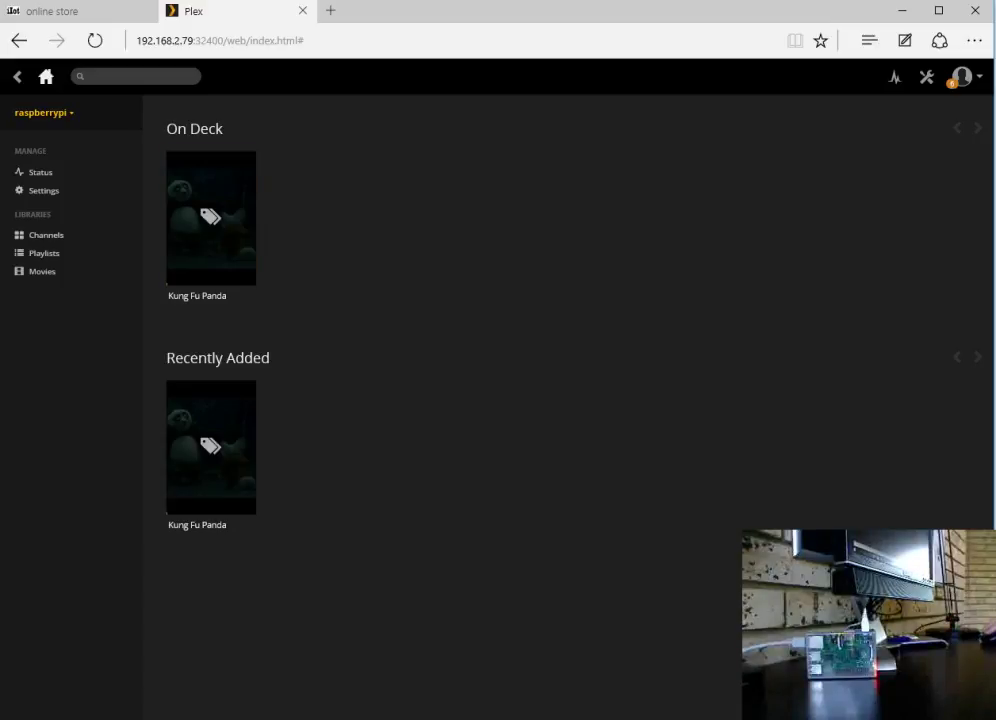
left_click(42, 271)
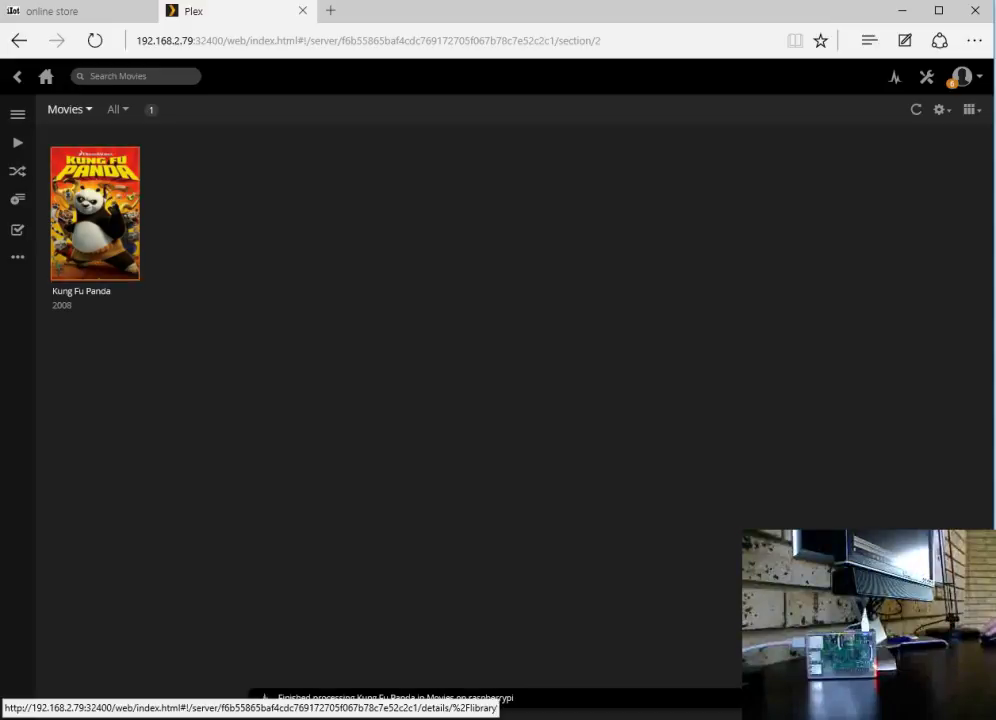
left_click(95, 212)
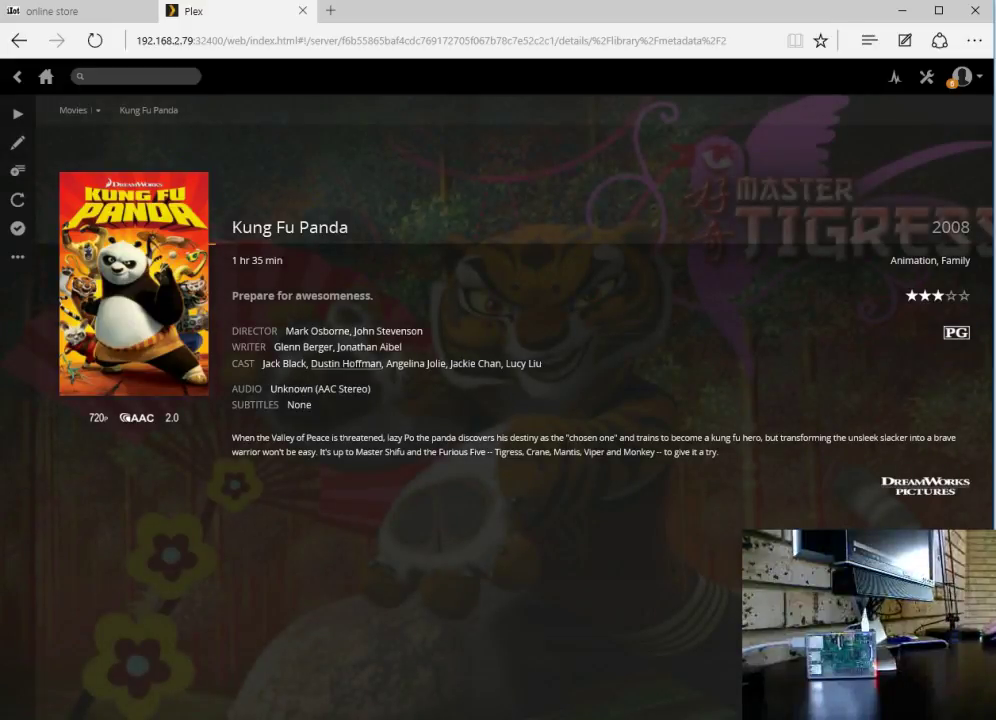
left_click(133, 283)
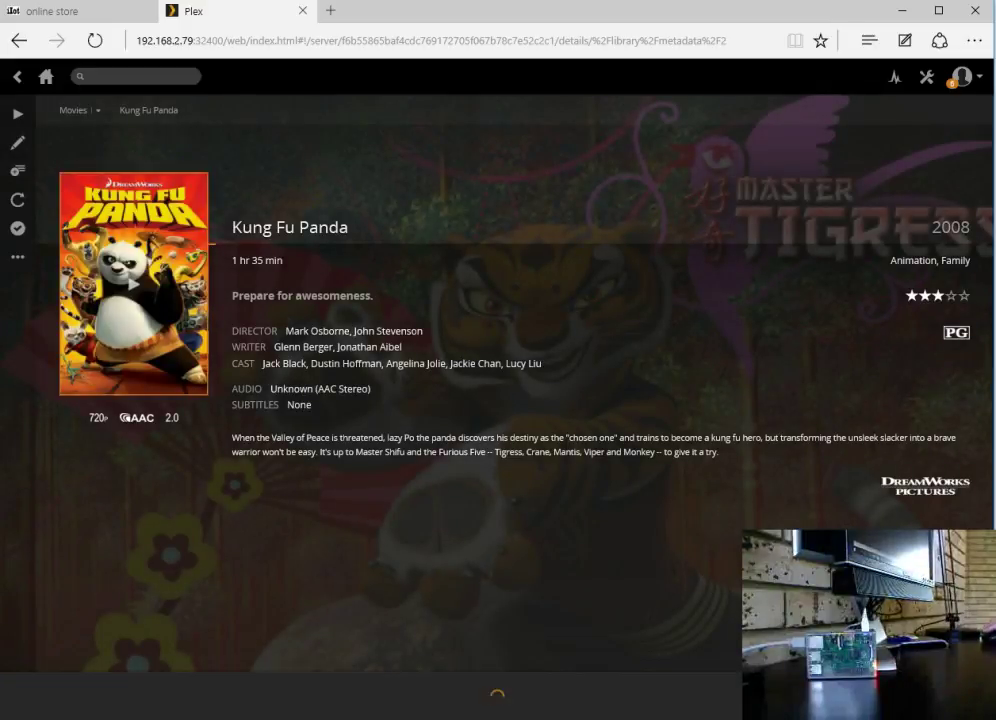
key("Down")
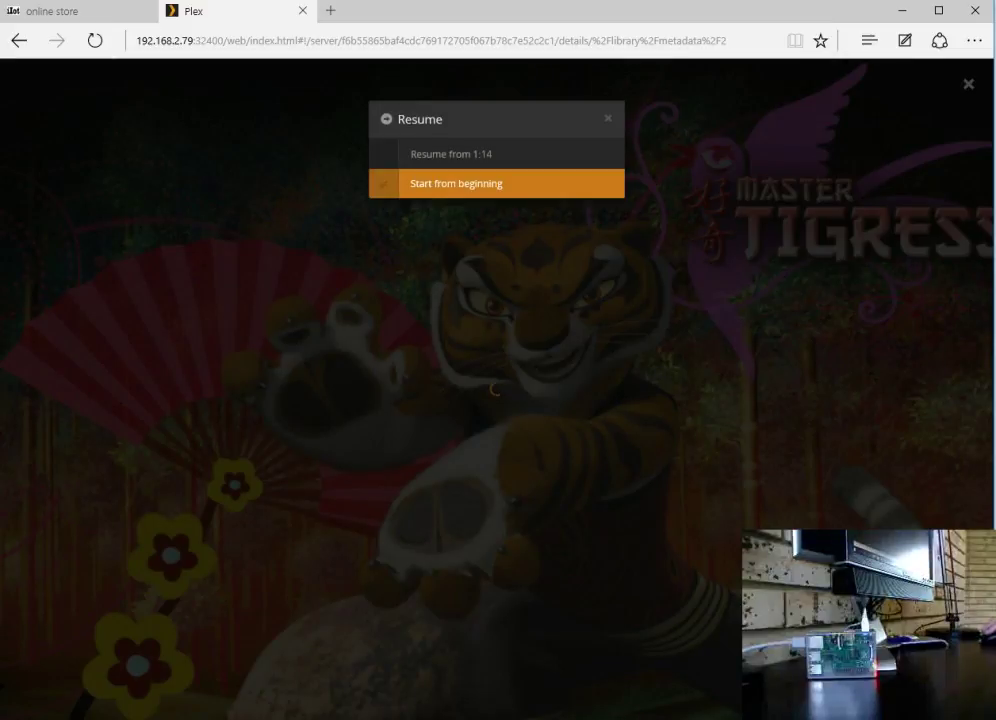
key("Return")
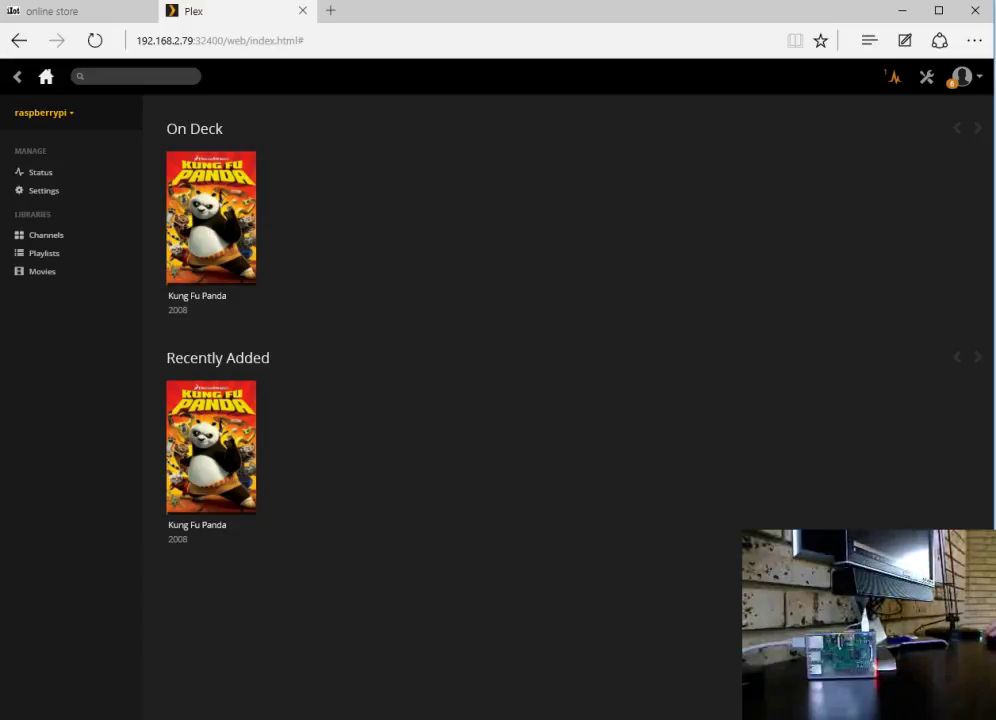
Open the Kung Fu Panda details page from the Movies library again.
left_click(42, 271)
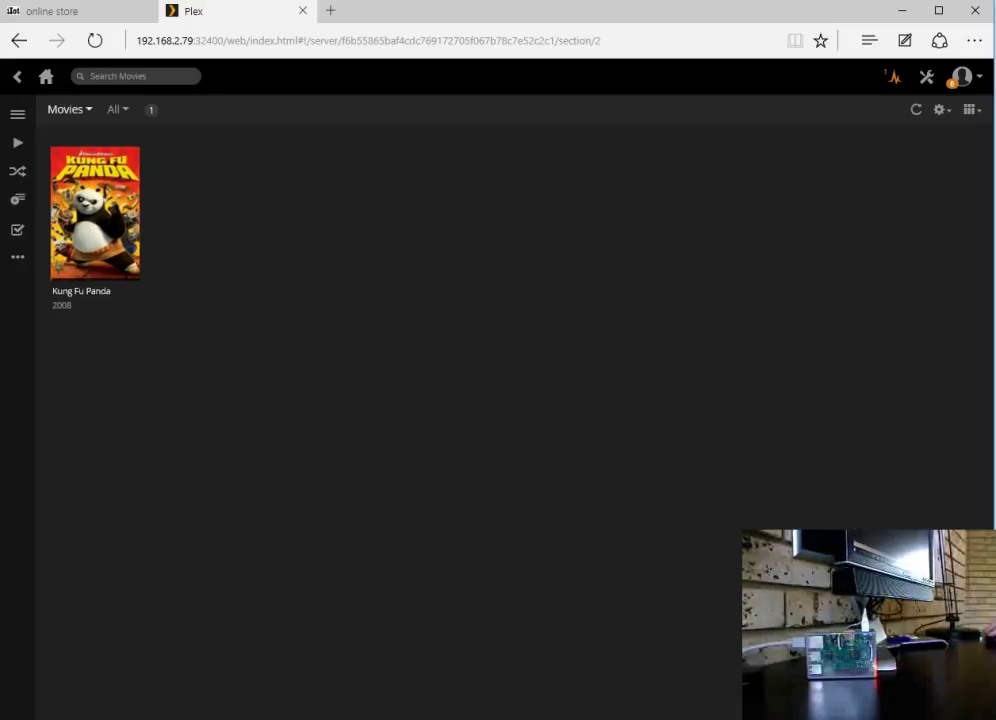
left_click(95, 205)
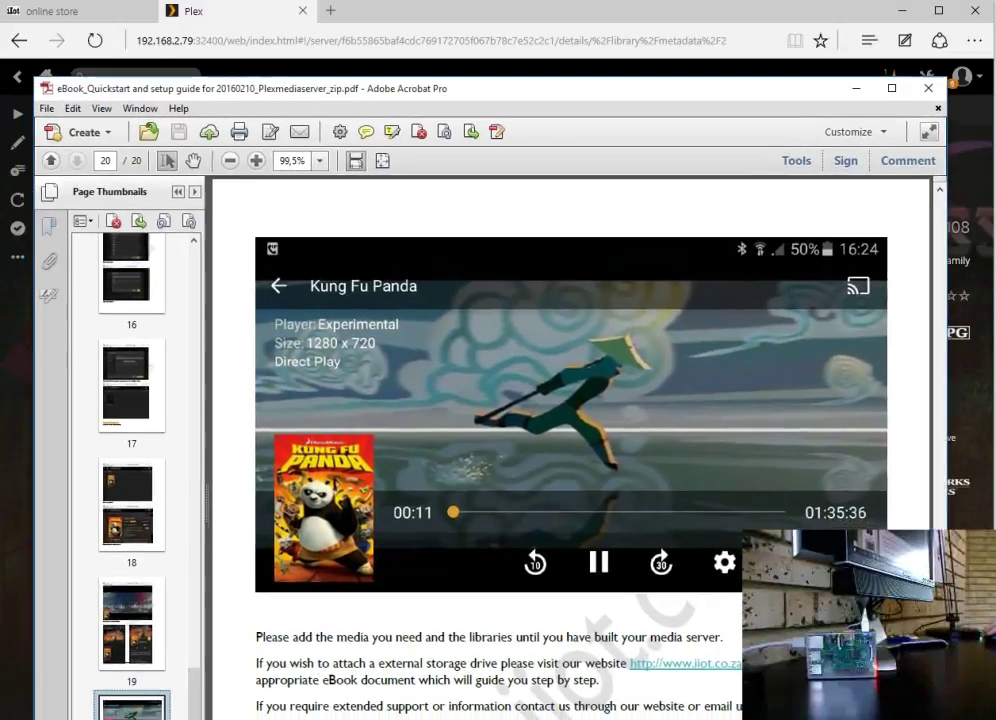
Look through the Plexmediaserver quickstart and setup guide in Adobe Acrobat Pro, viewing its cover and page 20, and close the document window.
scroll(136, 470, "up", 5)
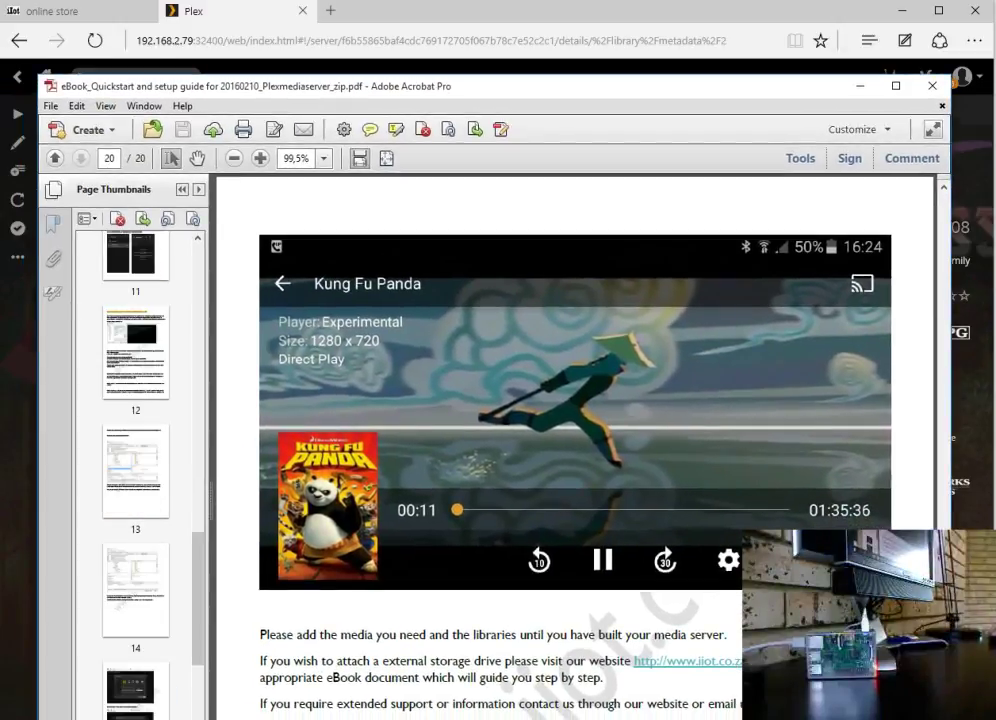
scroll(136, 470, "up", 9)
scroll(136, 470, "up", 3)
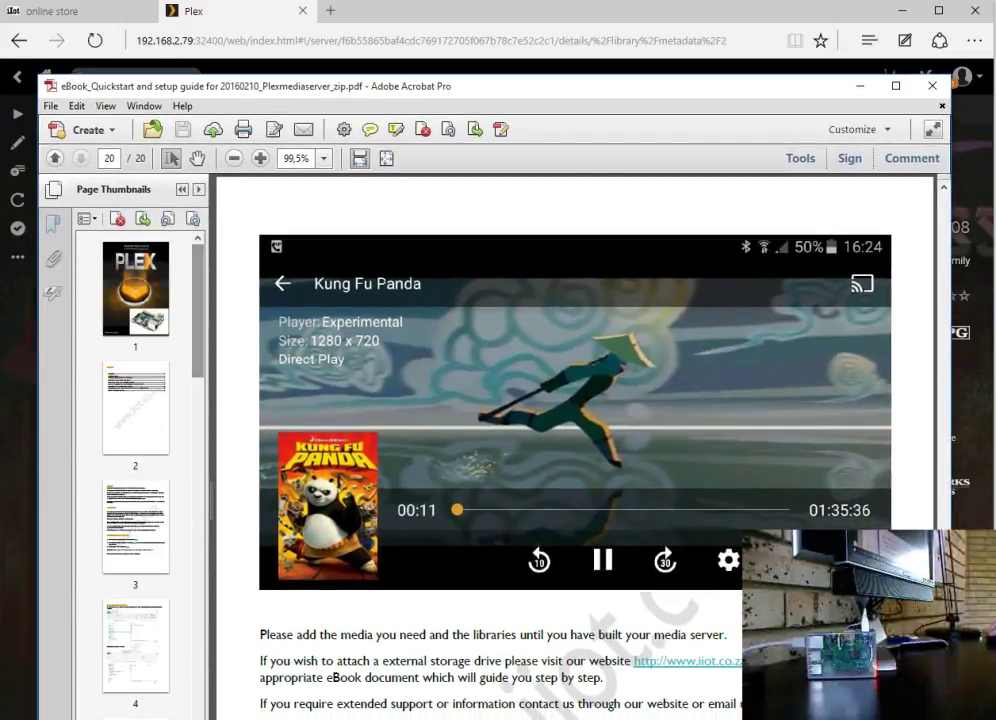
left_click(136, 289)
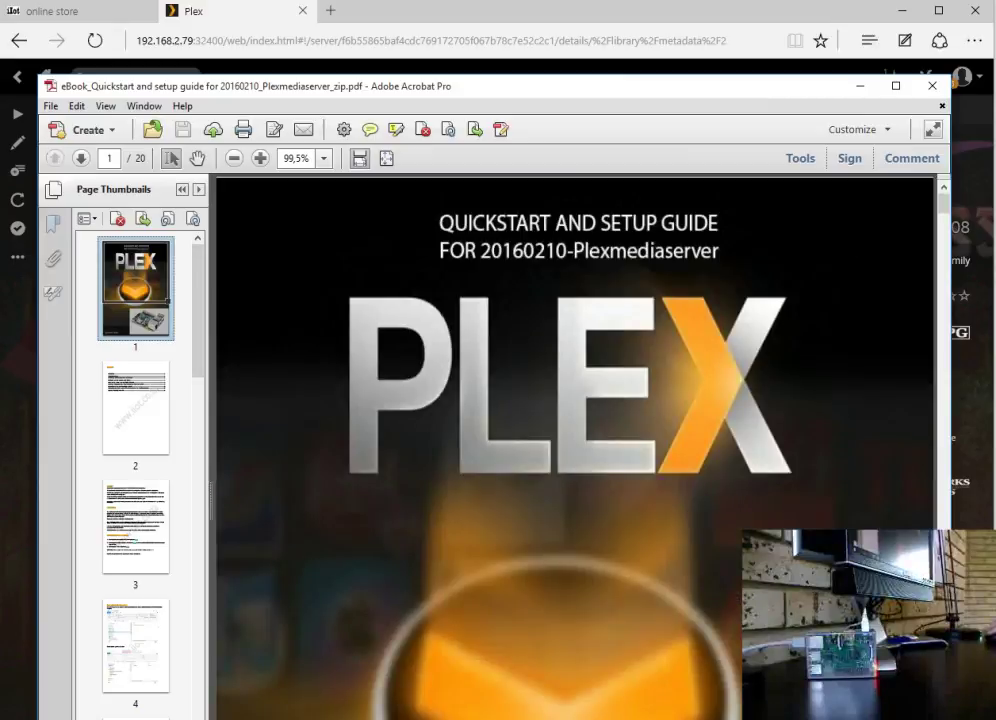
scroll(136, 470, "down", 13)
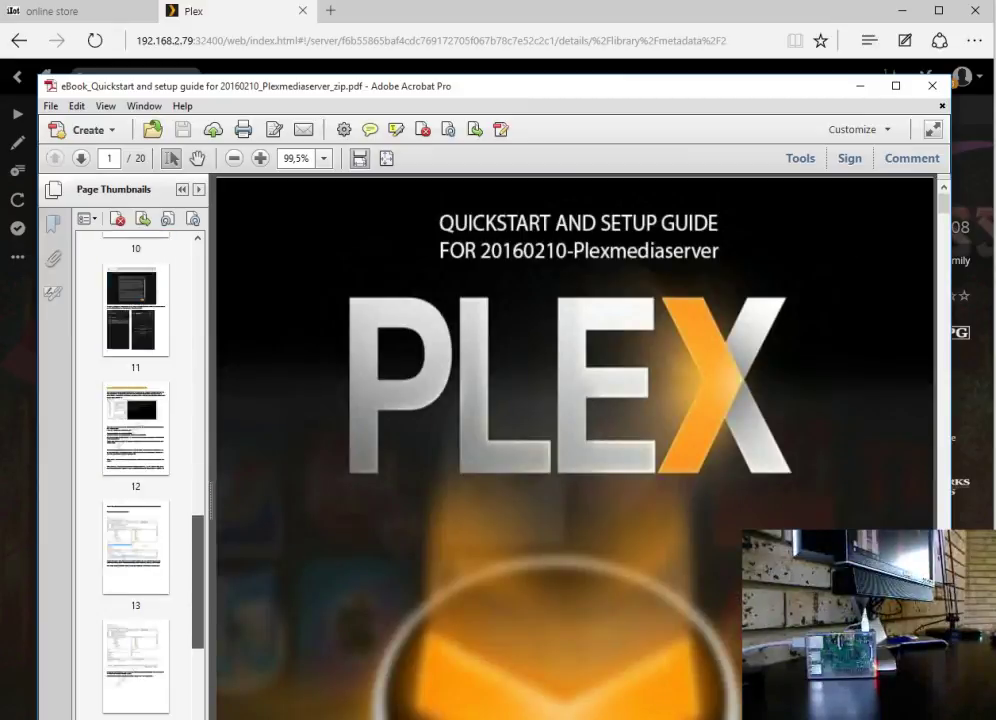
scroll(136, 470, "down", 2)
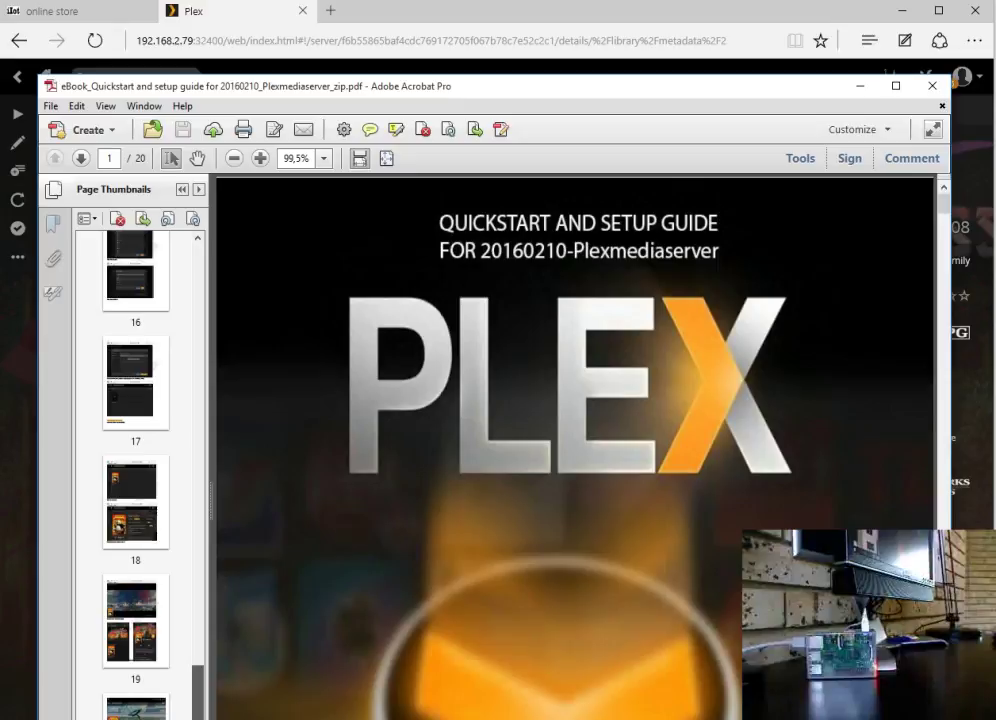
left_click(136, 706)
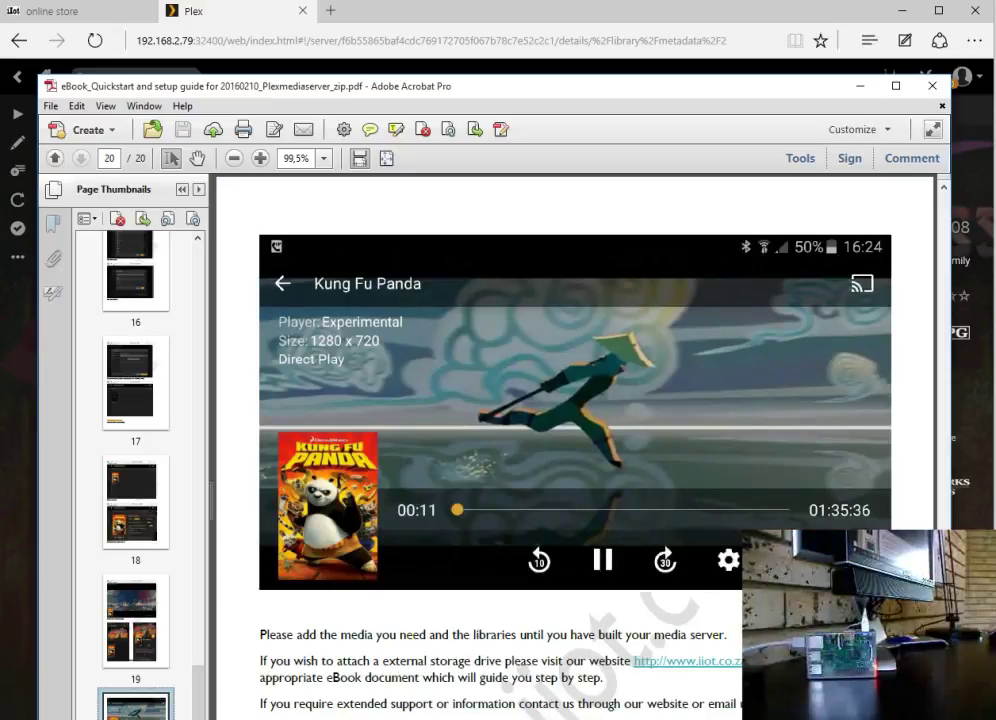
left_click_drag(500, 86, 504, 58)
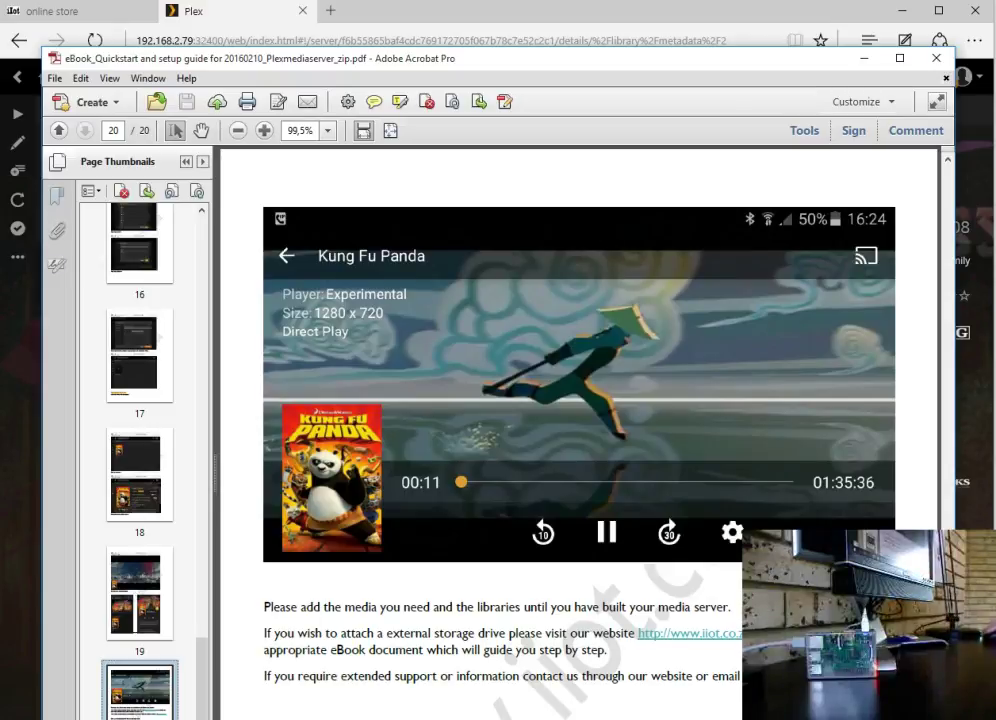
left_click(936, 57)
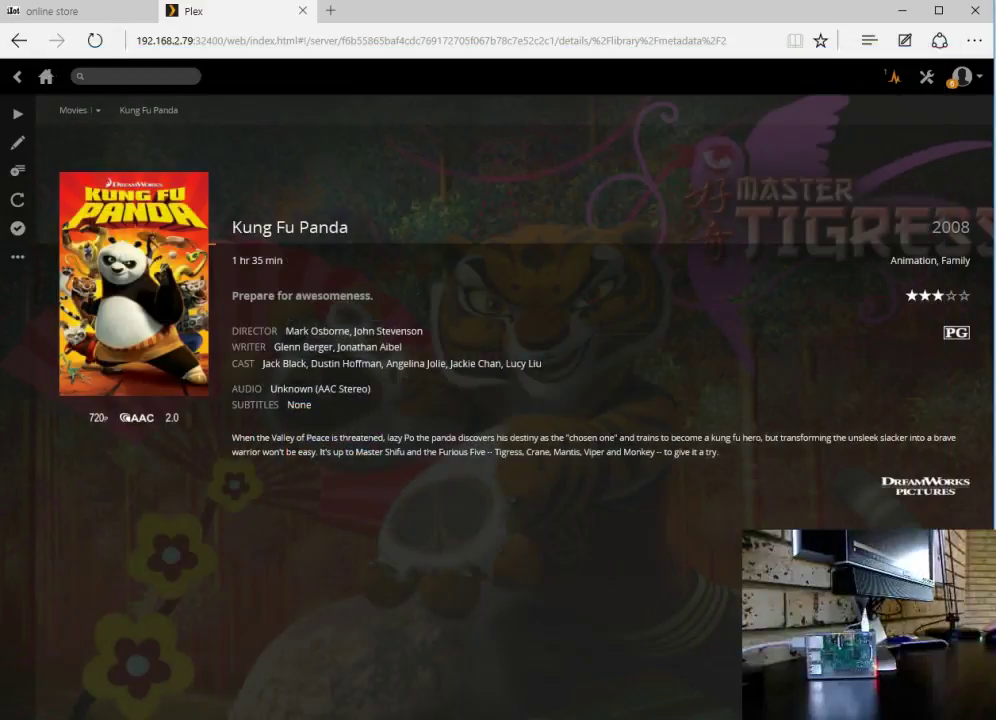